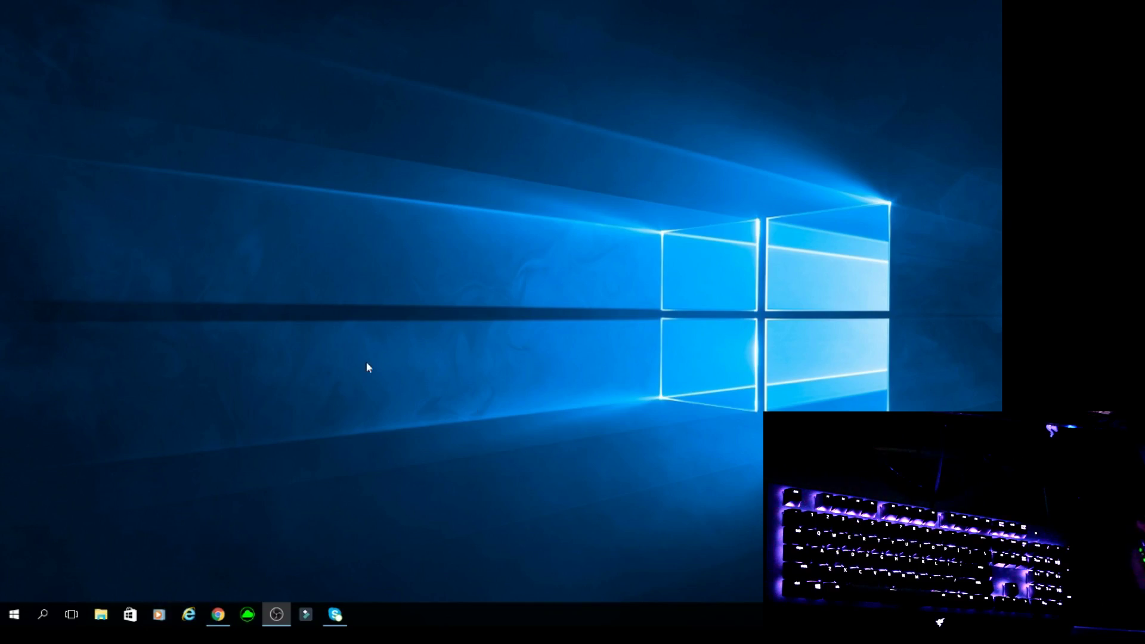
# - Open Razer Synapse from the taskbar to the BlackWidow X Chroma keyboard's Lighting settings
pyautogui.click(219, 629)
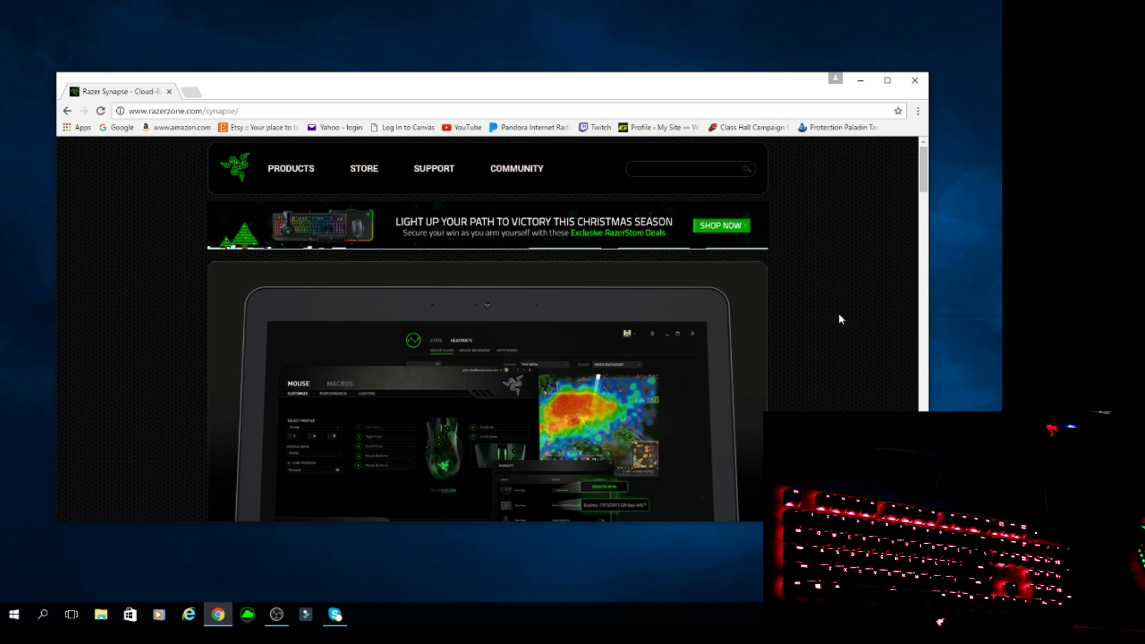
pyautogui.scroll(-1, 889, 286)
pyautogui.scroll(-4, 844, 319)
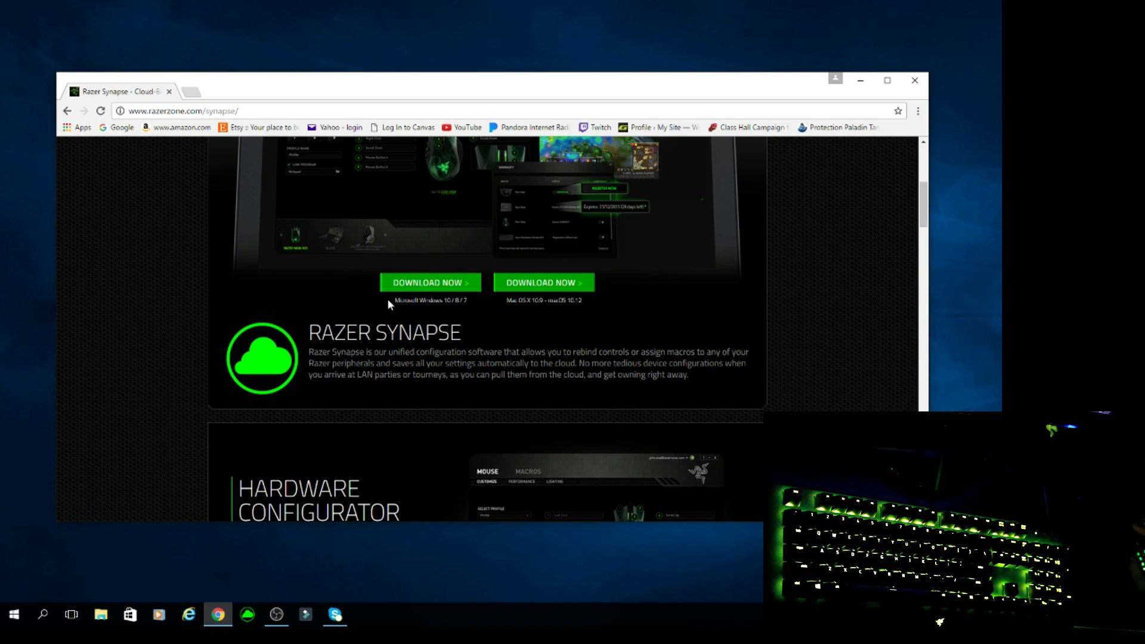
pyautogui.click(861, 83)
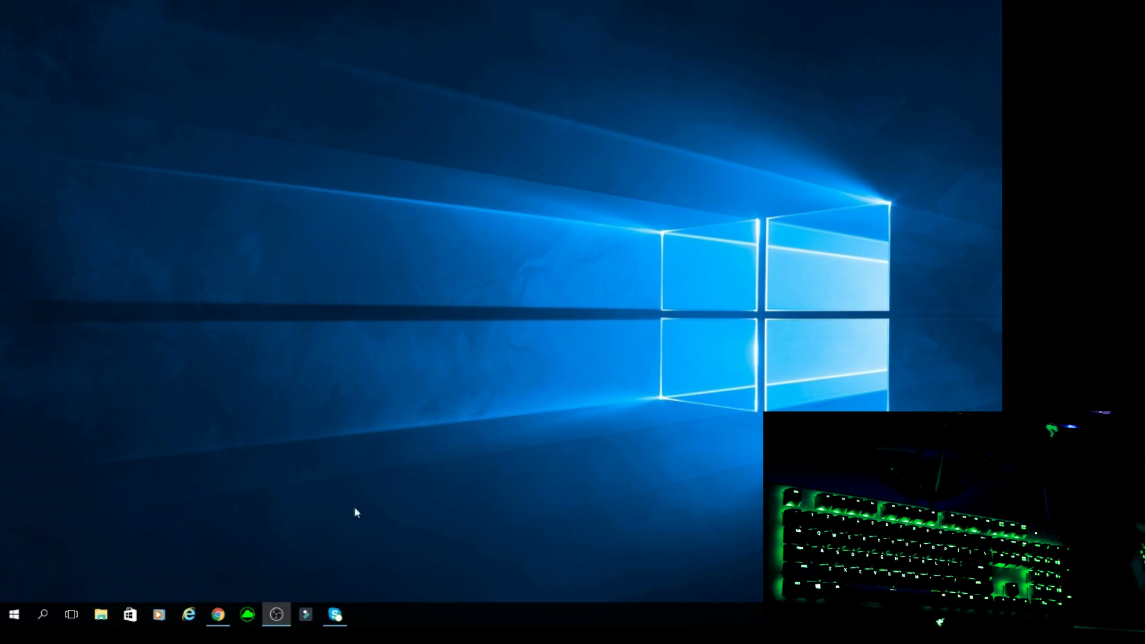
pyautogui.click(246, 616)
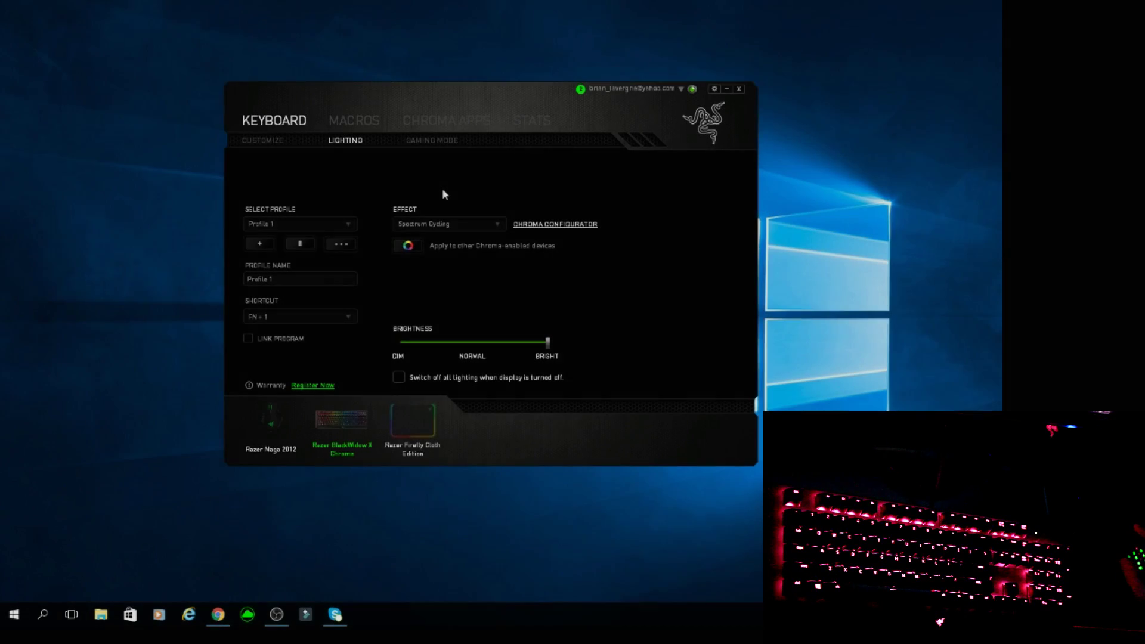
# - Preview the Breathing, Reactive, Spectrum Cycling and Starlight keyboard effects in turn
pyautogui.click(499, 224)
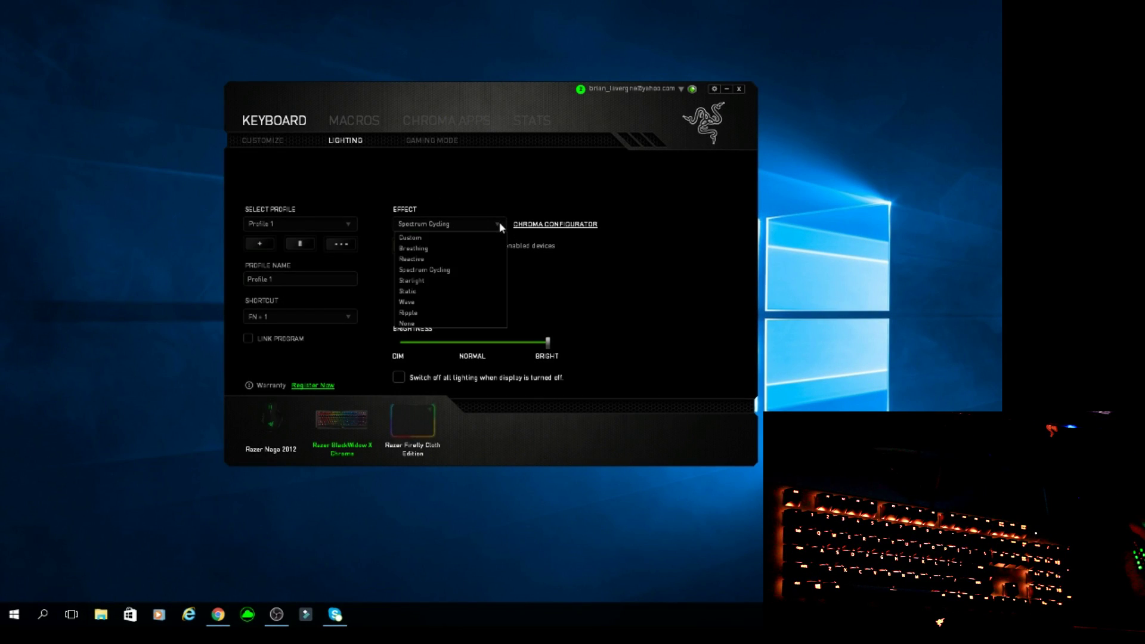
pyautogui.click(433, 250)
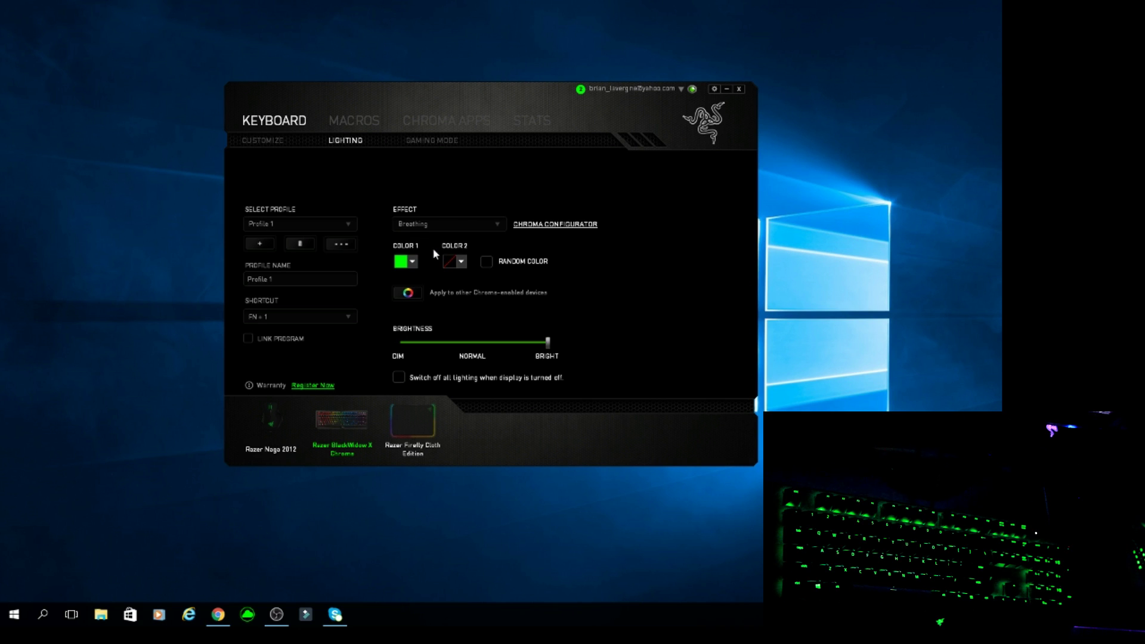
pyautogui.click(503, 224)
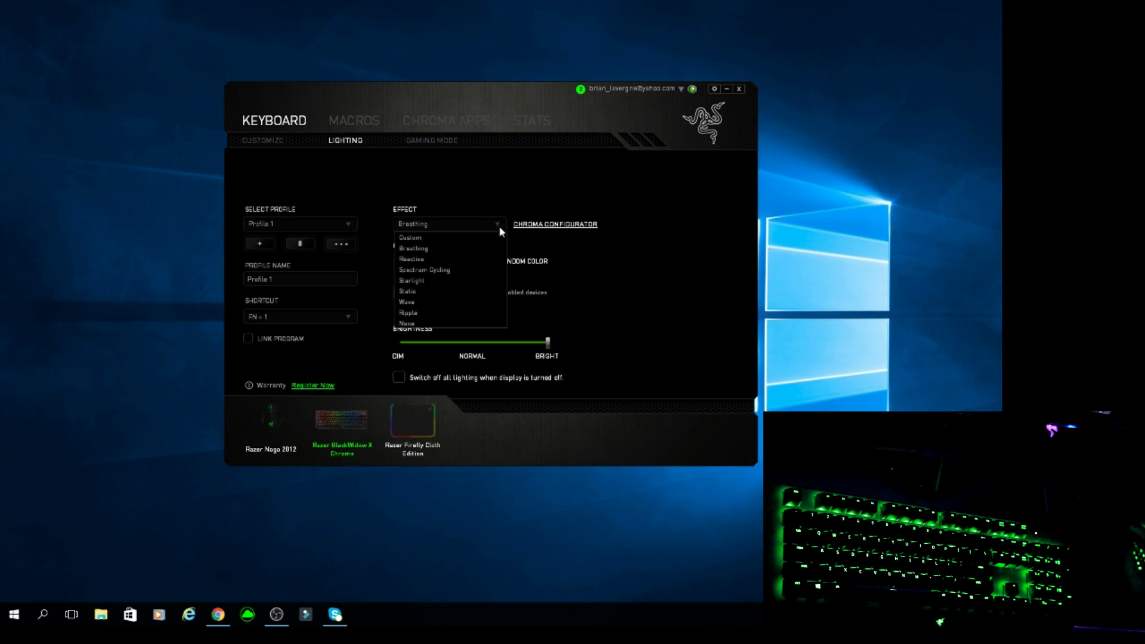
pyautogui.click(430, 260)
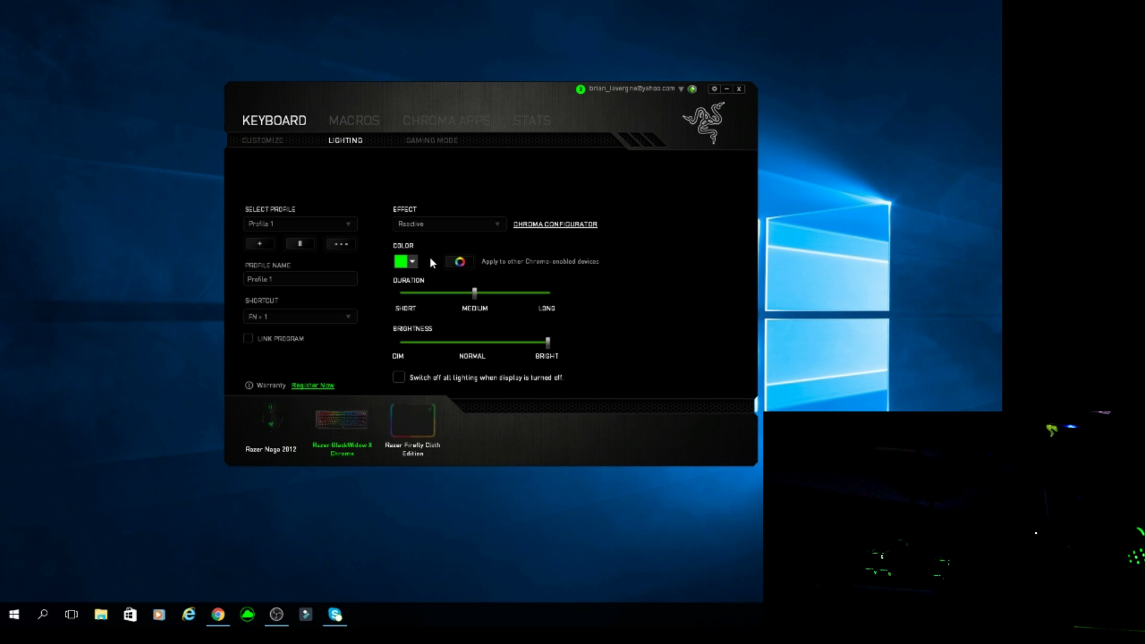
pyautogui.click(472, 220)
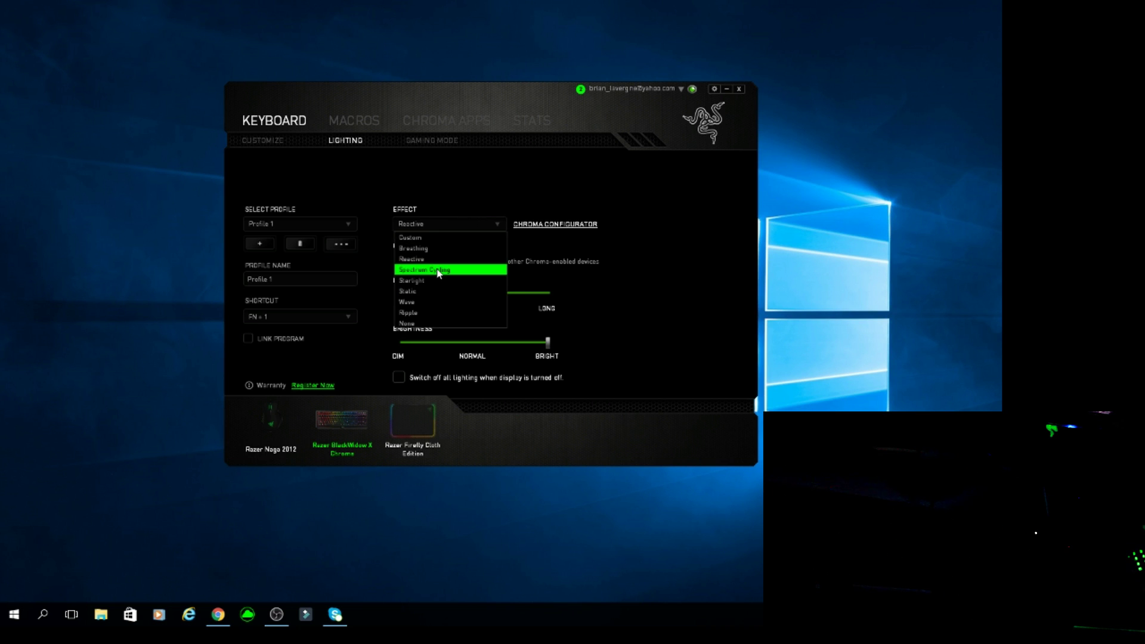
pyautogui.click(439, 268)
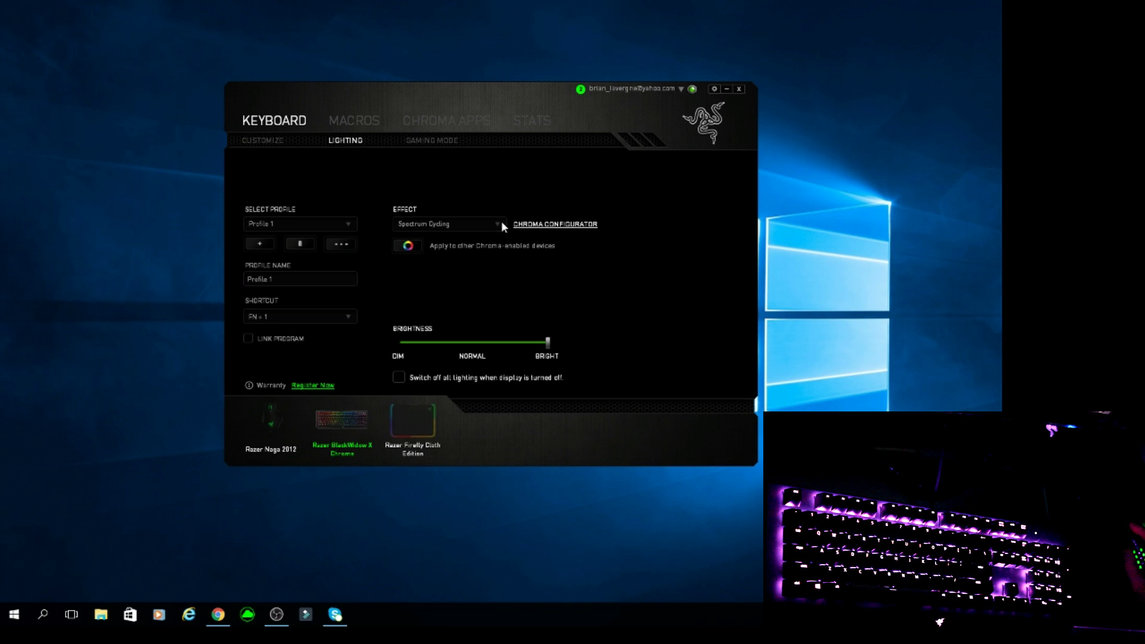
pyautogui.click(500, 223)
pyautogui.click(444, 279)
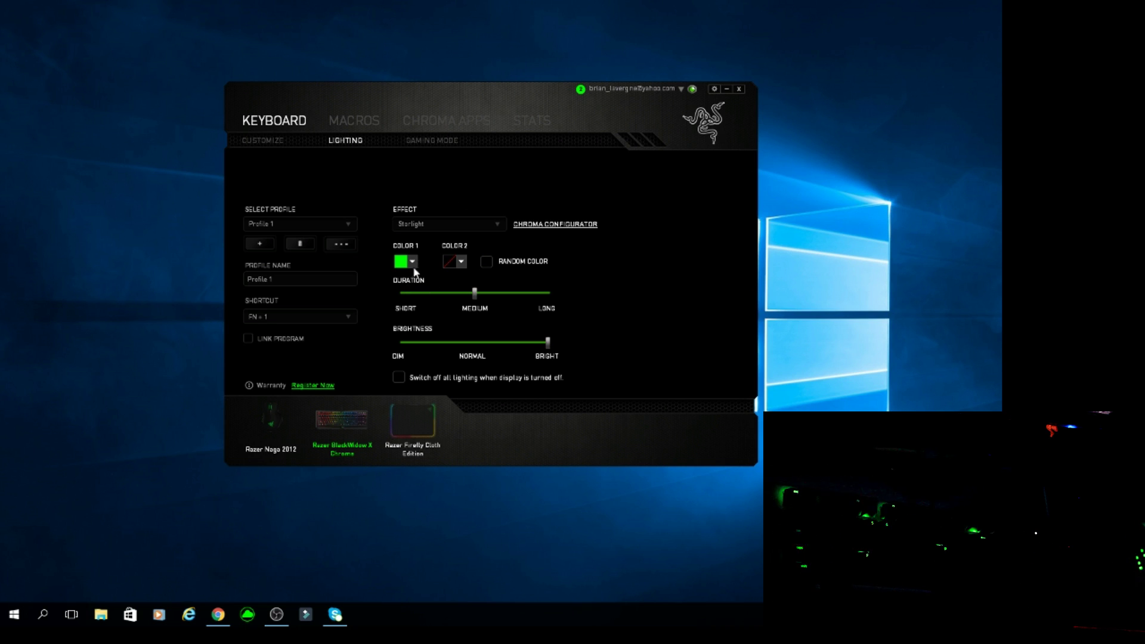
pyautogui.click(498, 224)
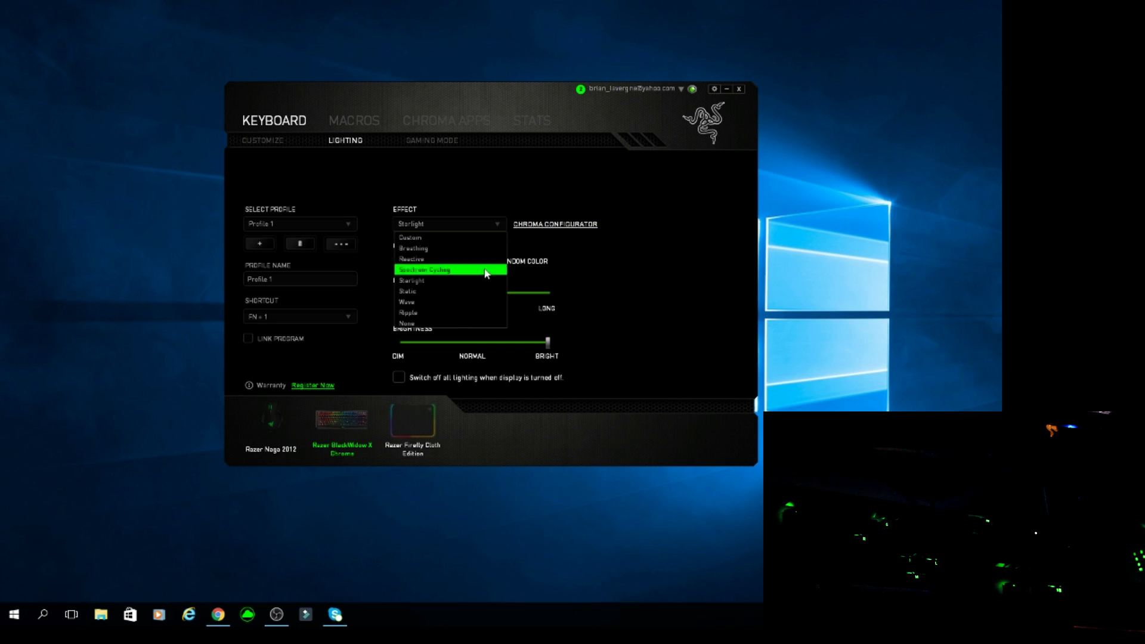
# - Preview Static and Wave, then settle on the green Ripple effect at full brightness
pyautogui.click(455, 292)
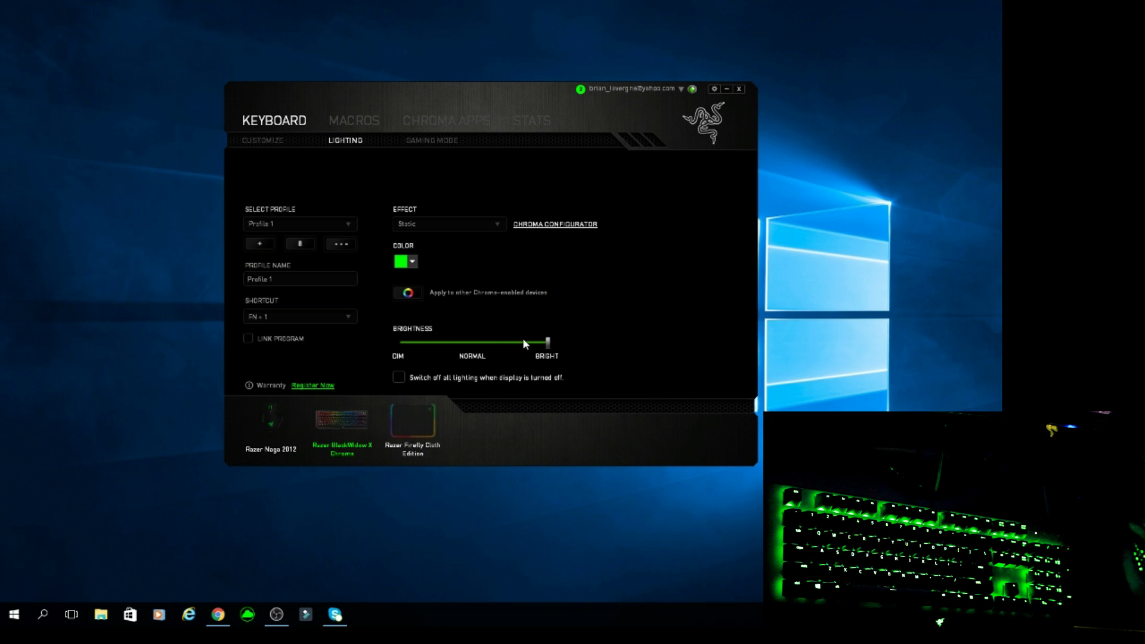
pyautogui.click(447, 224)
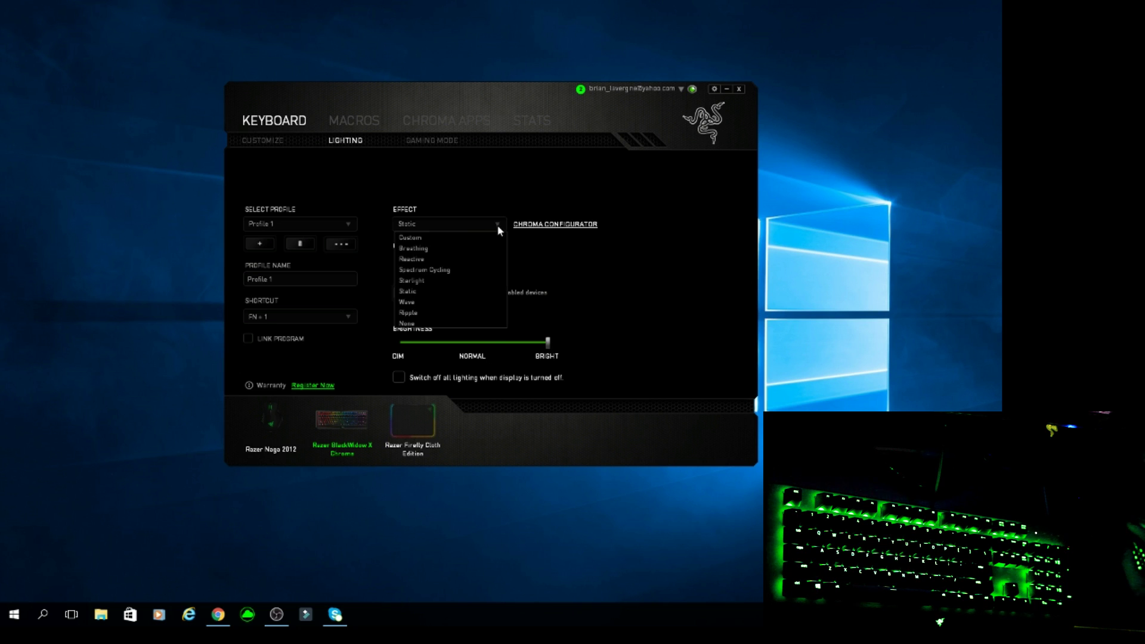
pyautogui.click(434, 301)
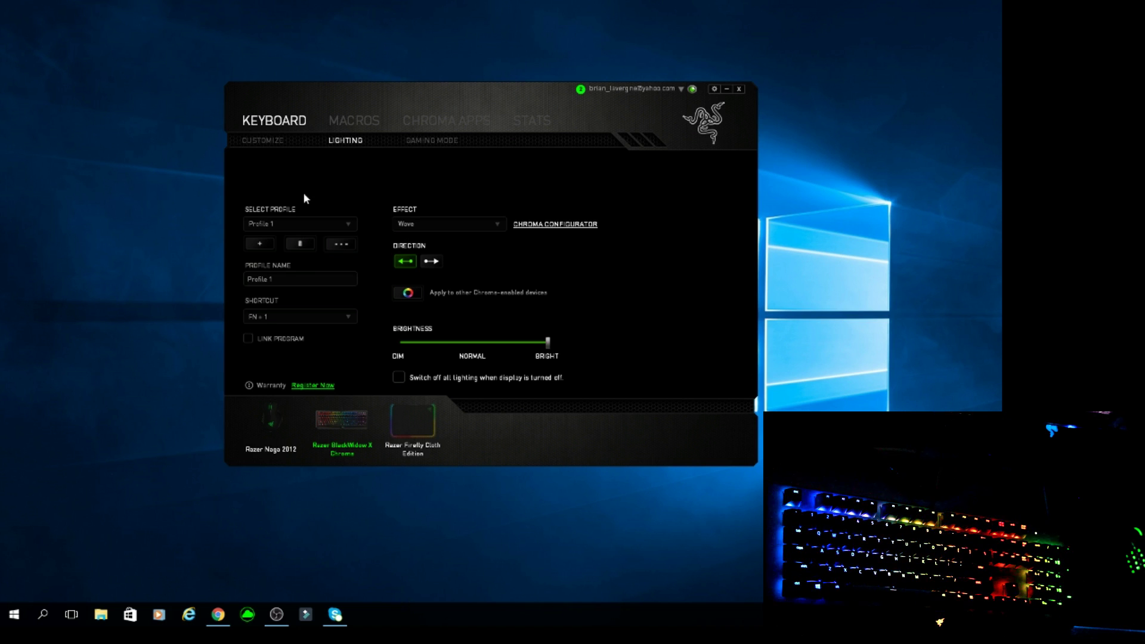
pyautogui.click(488, 225)
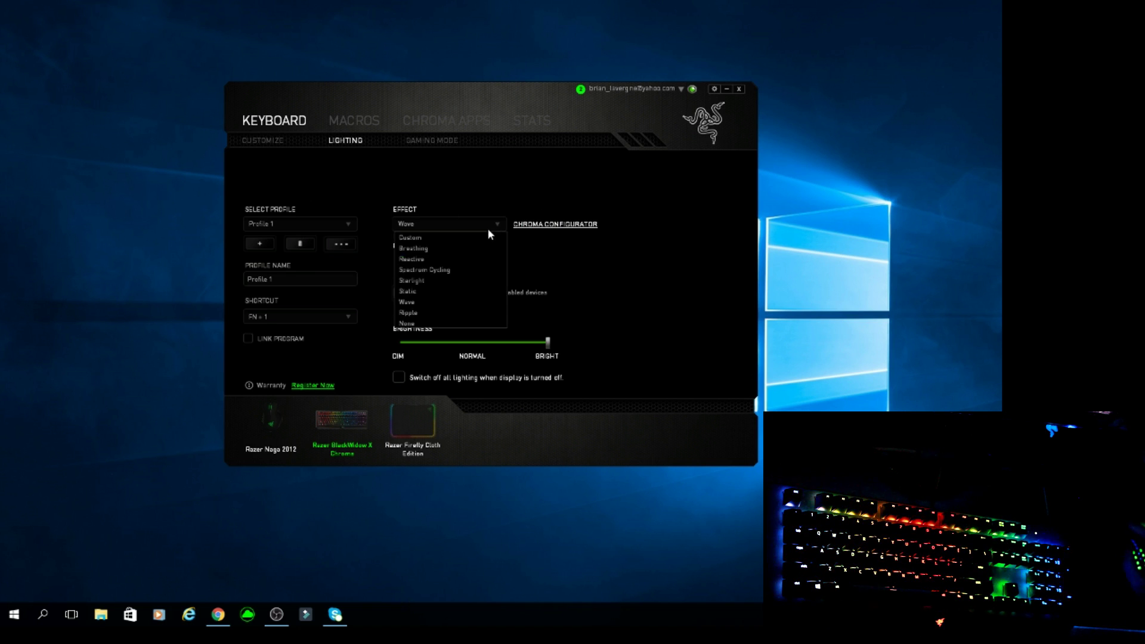
pyautogui.click(431, 314)
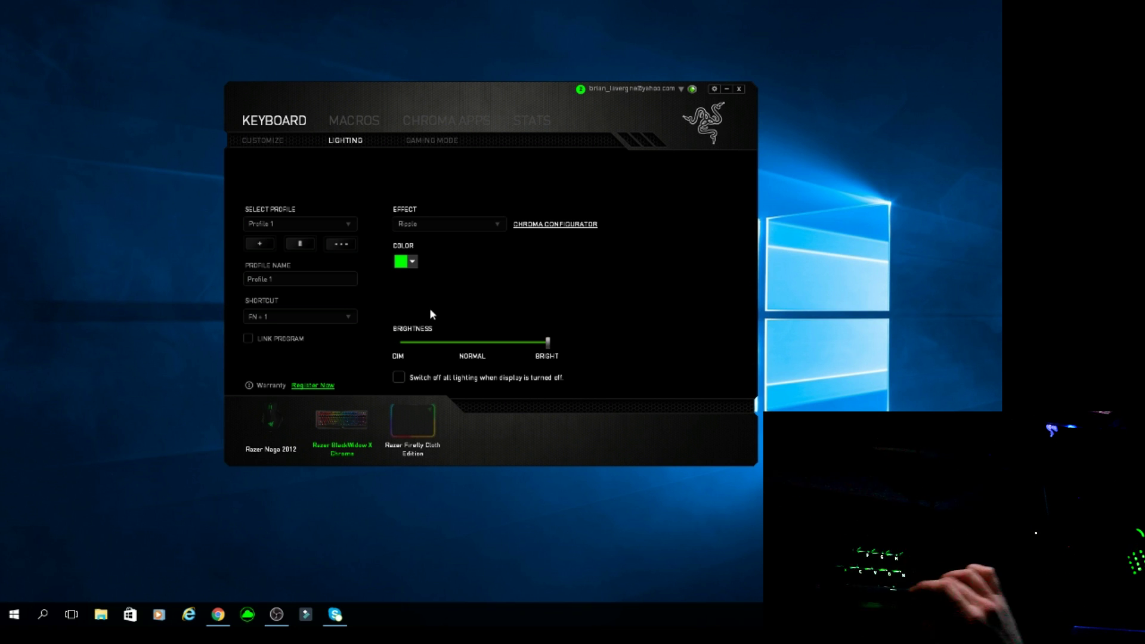
pyautogui.click(498, 224)
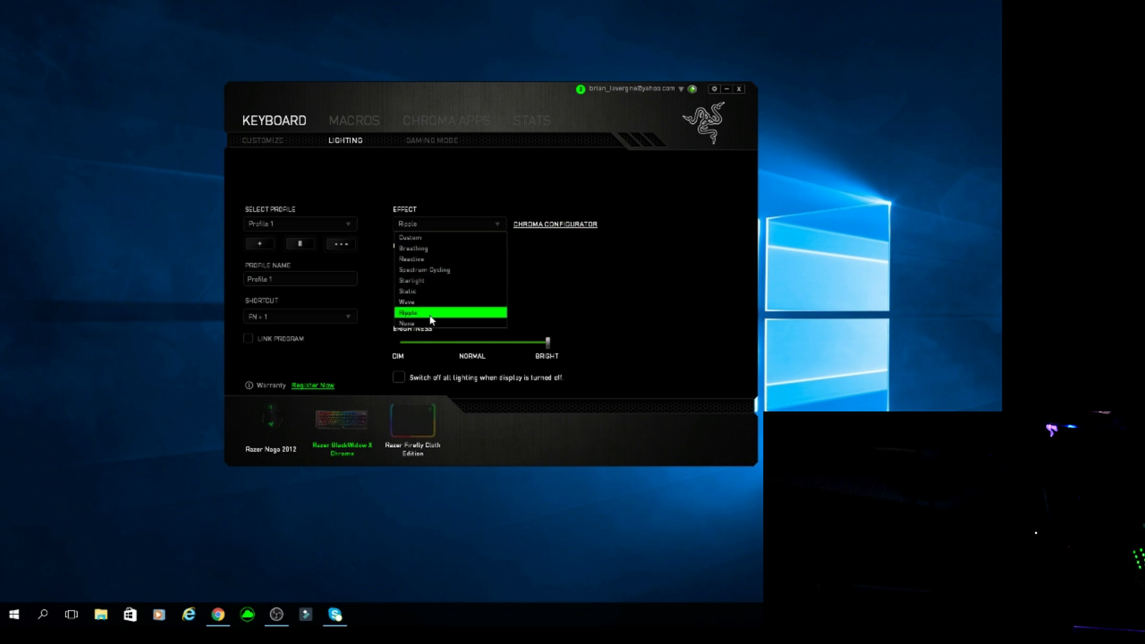
pyautogui.click(474, 313)
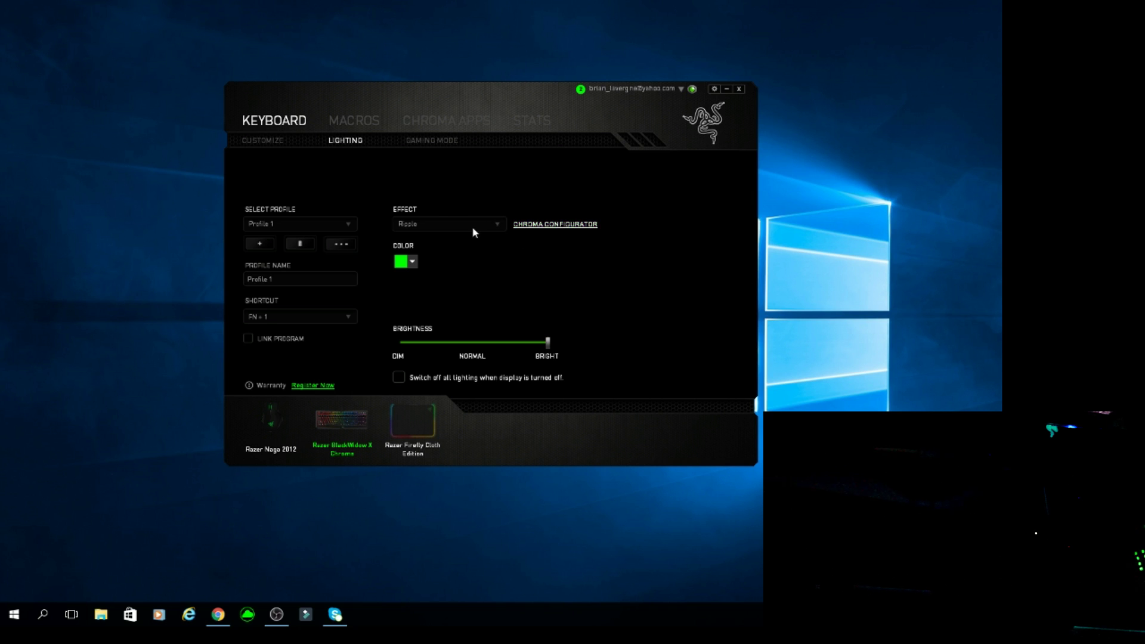
# - In the Chroma Configurator, apply a rainbow Wave layer to every key
pyautogui.click(553, 224)
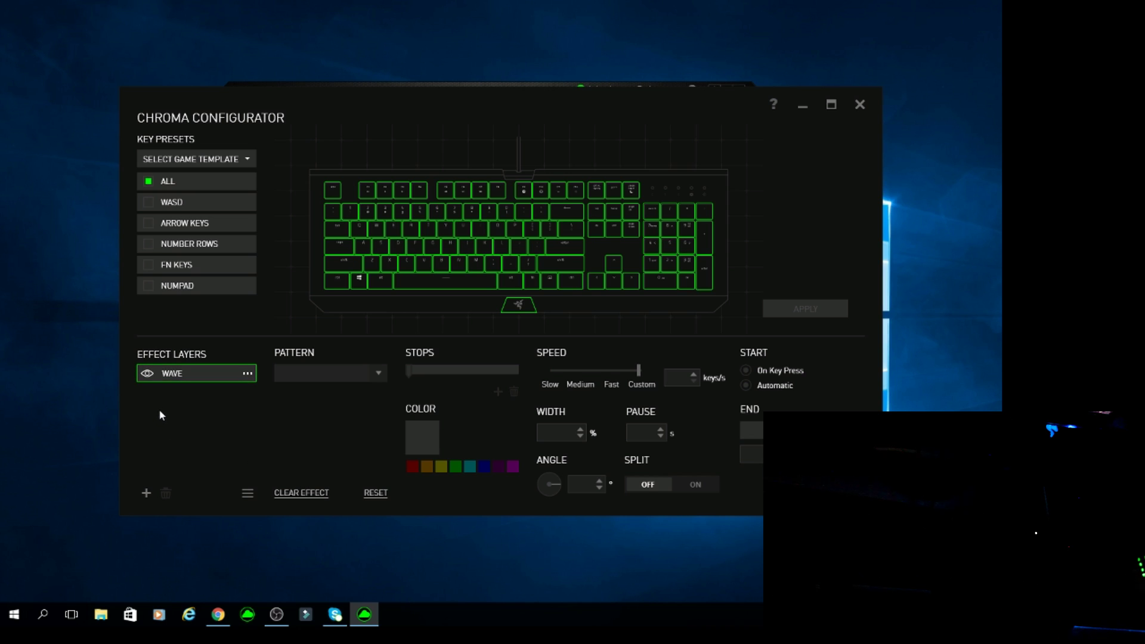
pyautogui.moveTo(326, 290); pyautogui.dragTo(749, 142)
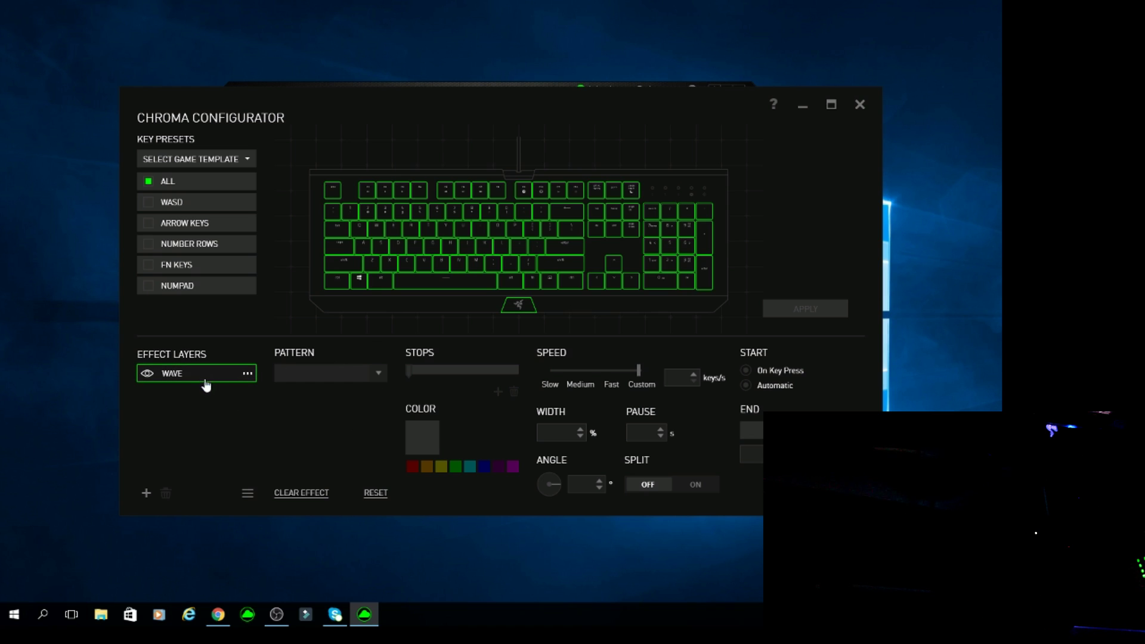
pyautogui.click(364, 377)
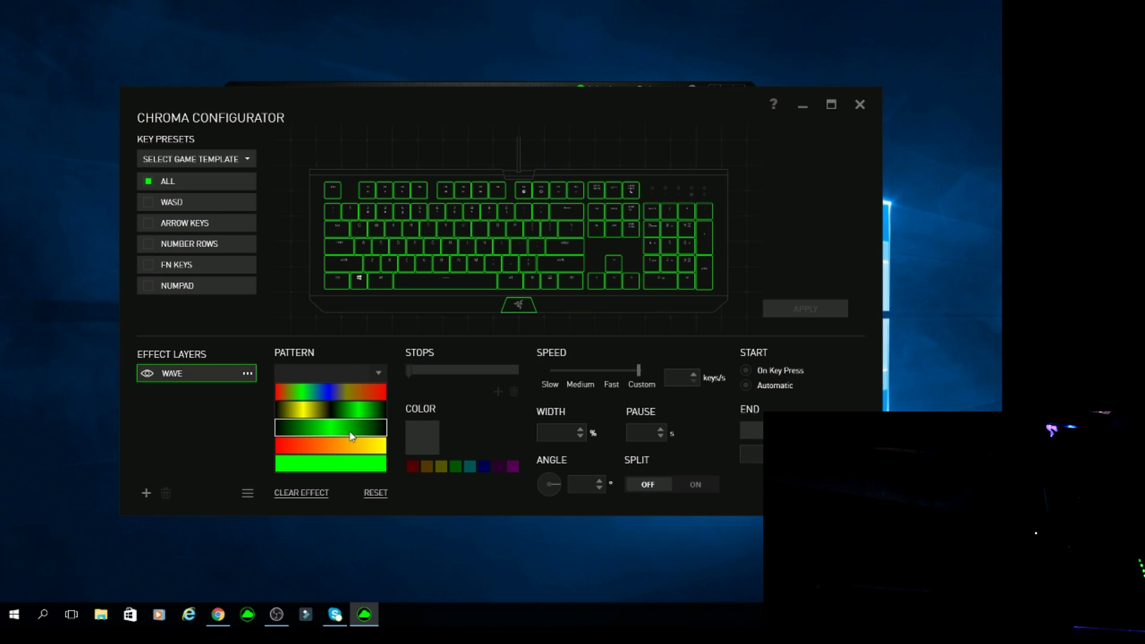
pyautogui.click(362, 392)
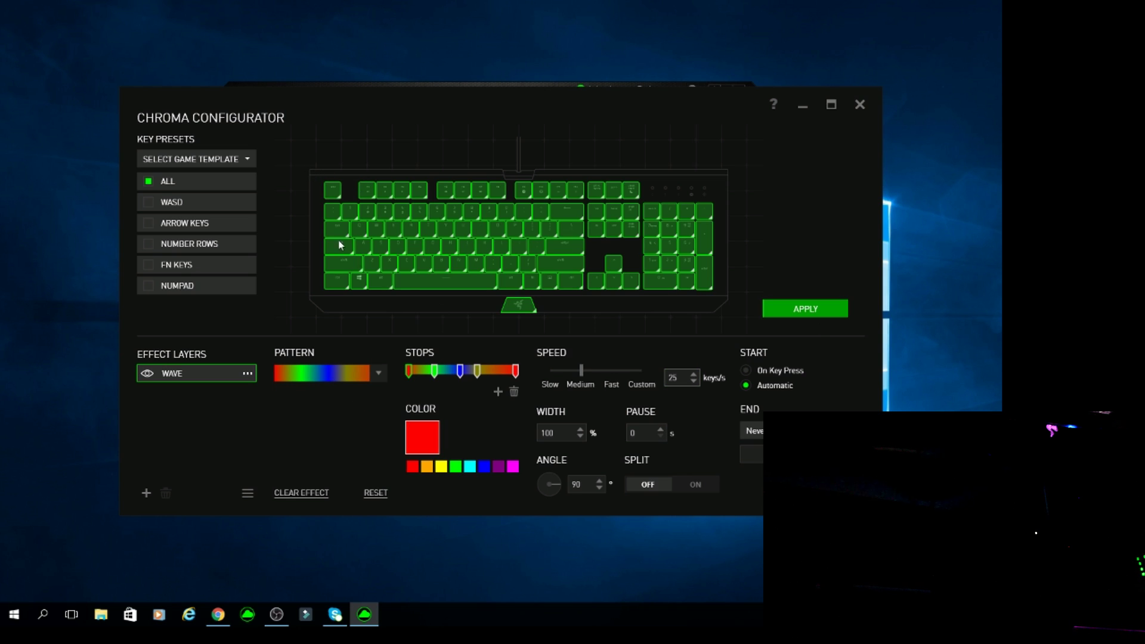
# - Apply the rainbow wave, then switch the Wave pattern to black-green-black
pyautogui.click(770, 312)
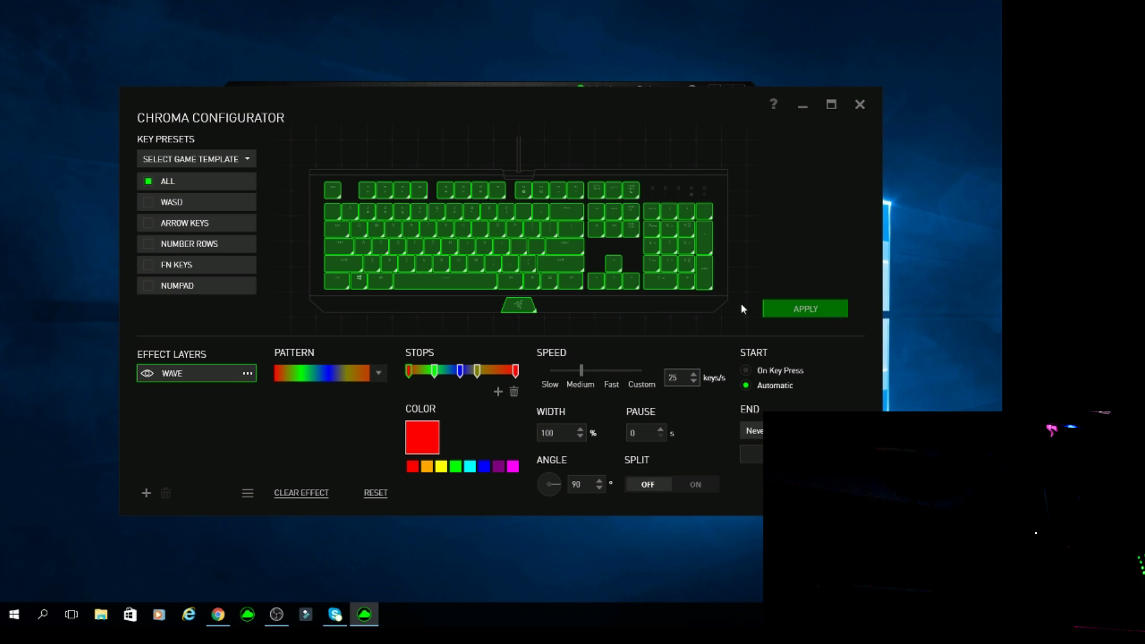
pyautogui.click(822, 307)
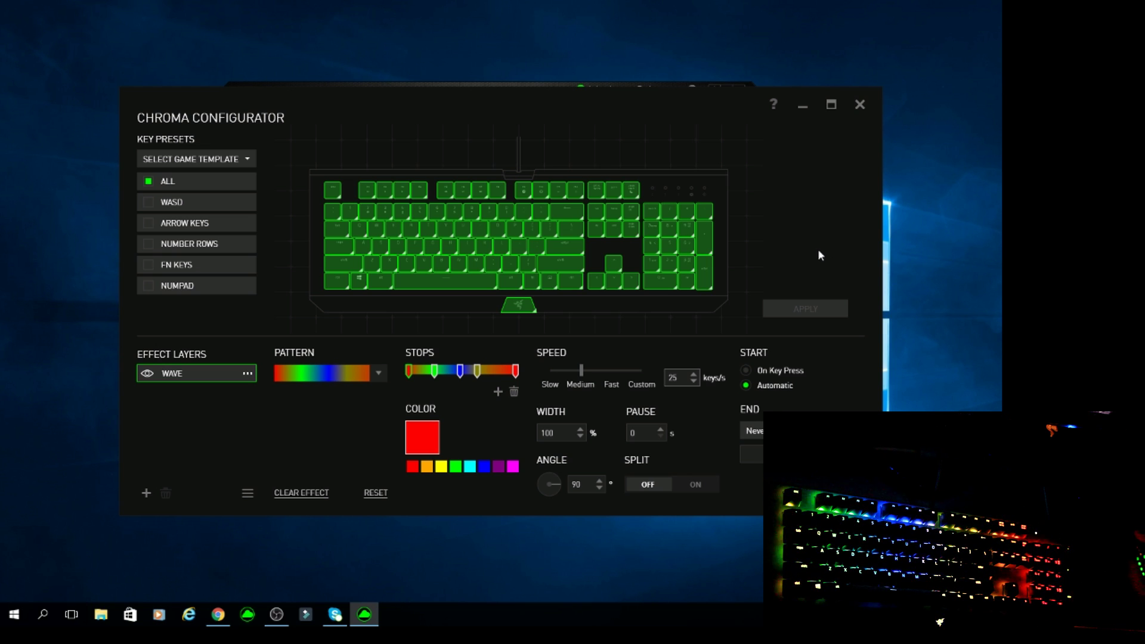
pyautogui.click(378, 374)
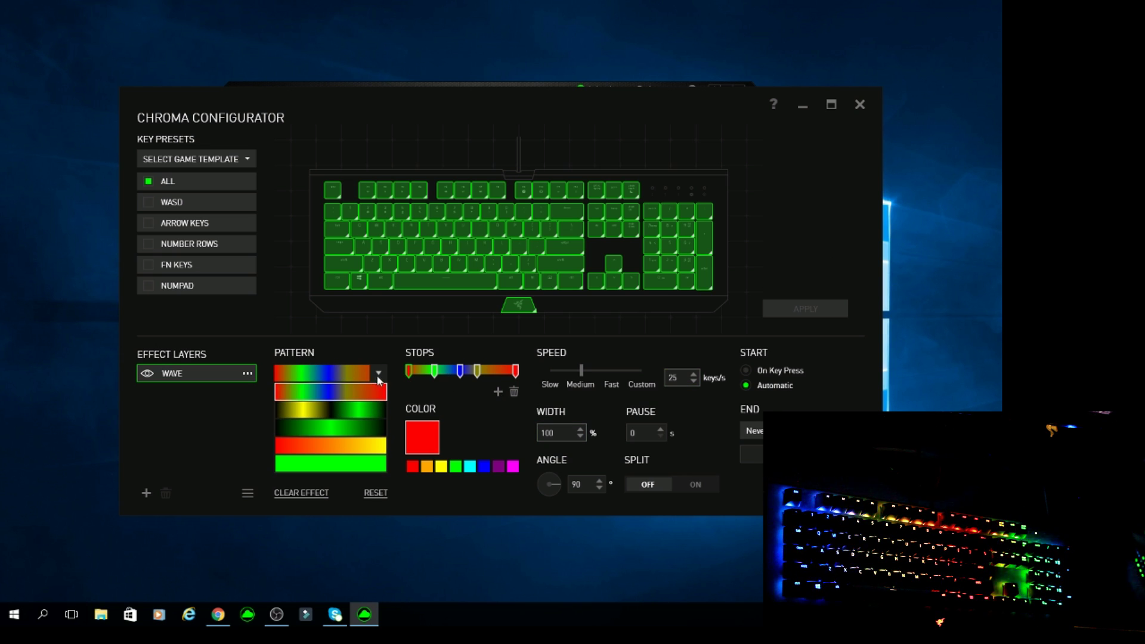
pyautogui.click(345, 427)
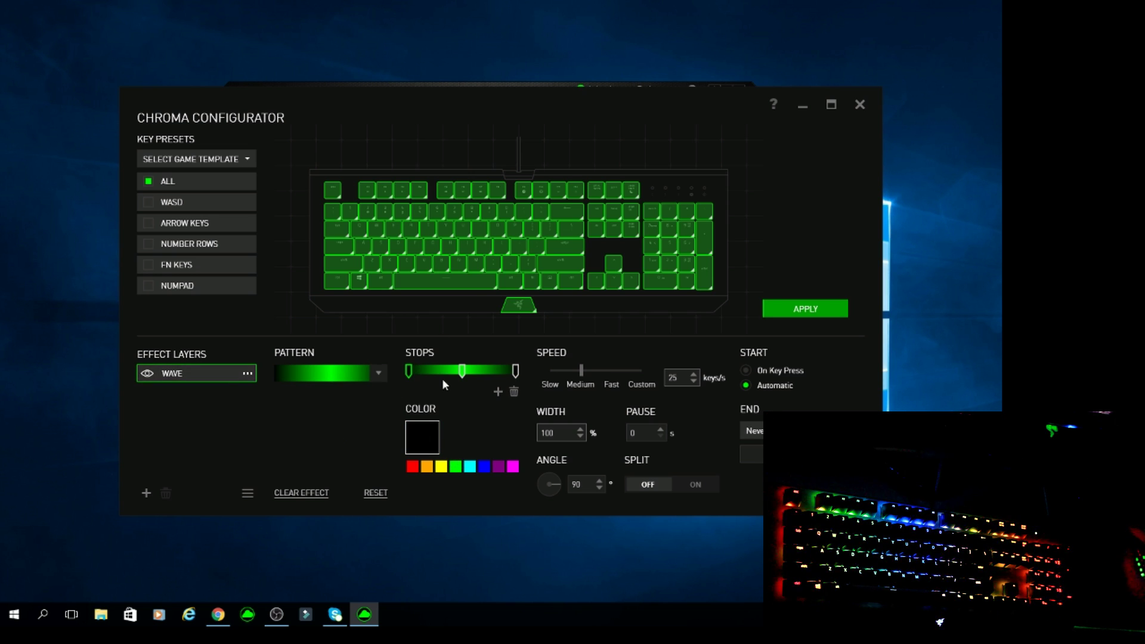
# - Make the gradient's middle stop magenta, apply the pink wave, and add a new layer
pyautogui.click(465, 373)
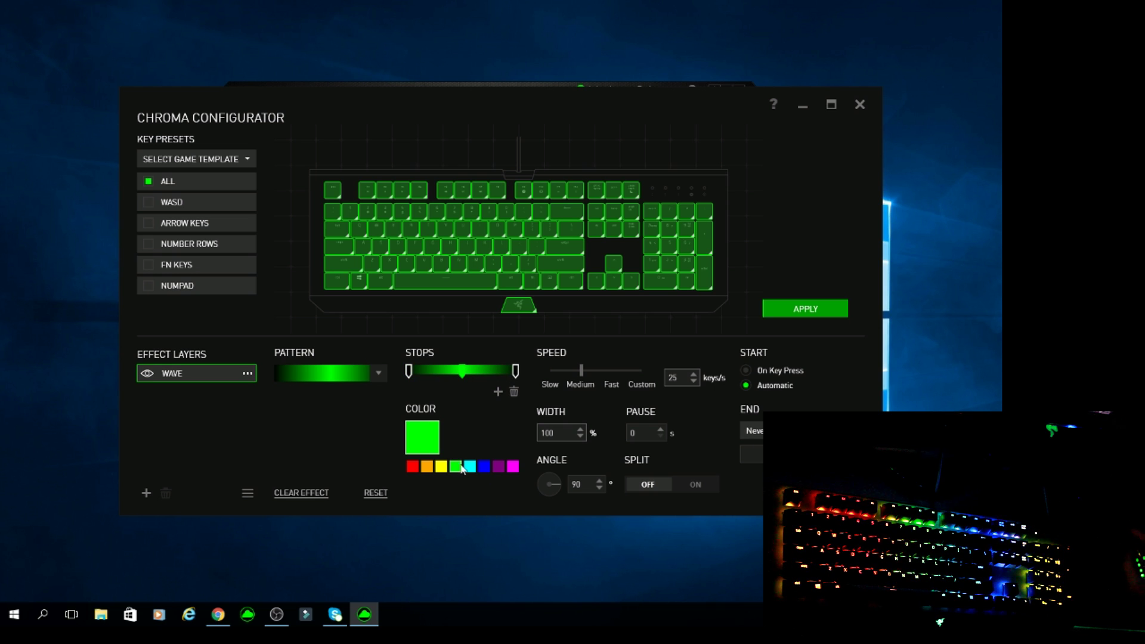
pyautogui.click(510, 468)
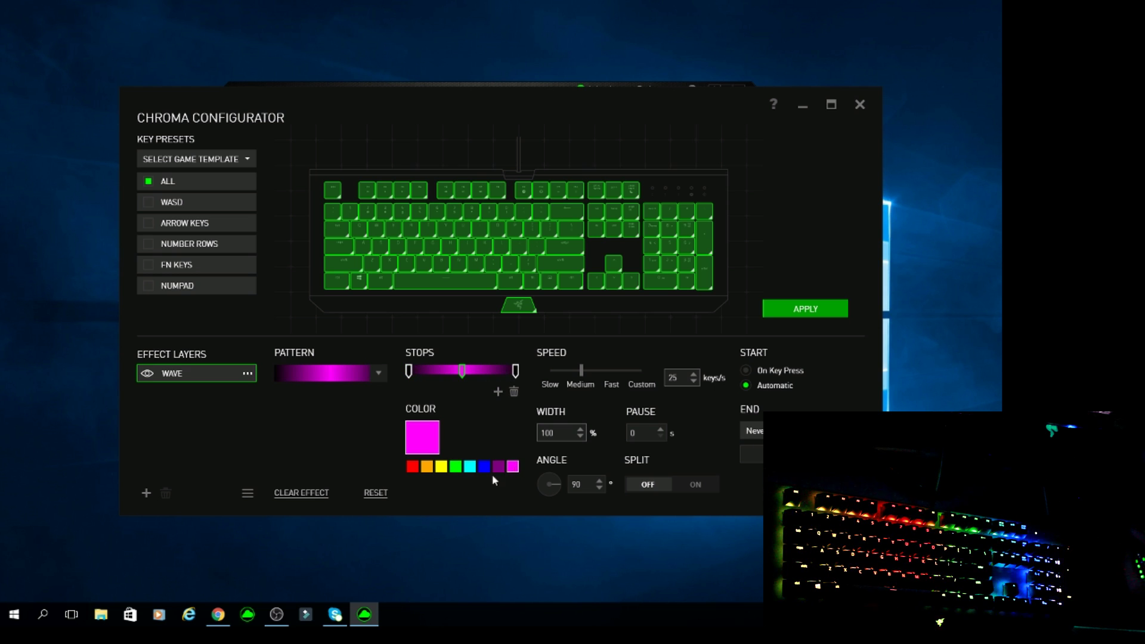
pyautogui.click(791, 307)
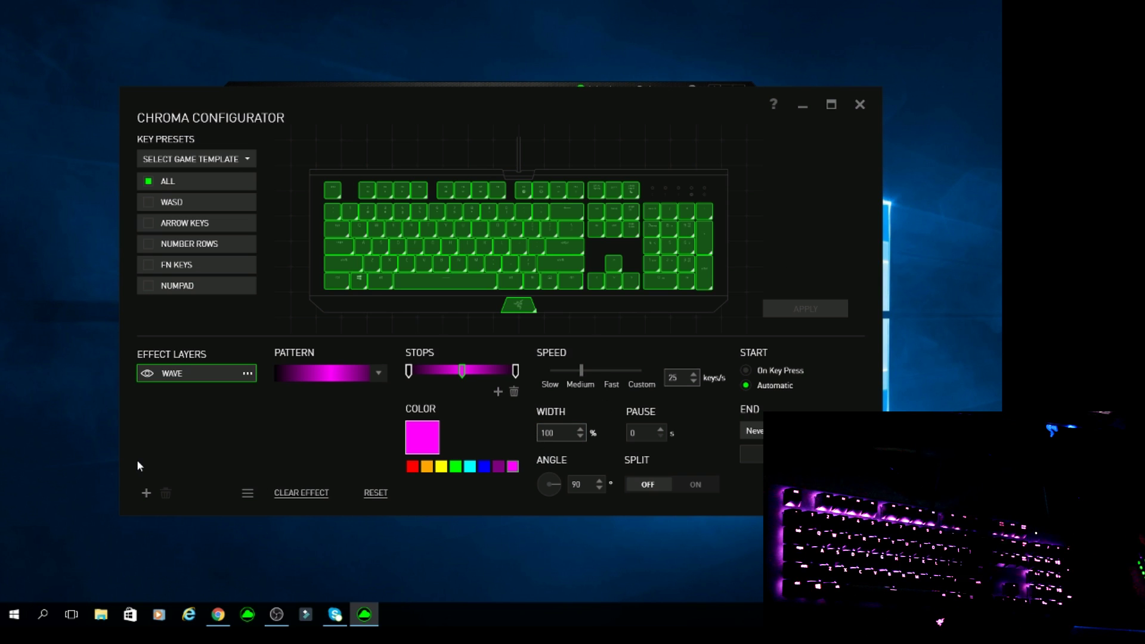
pyautogui.click(146, 493)
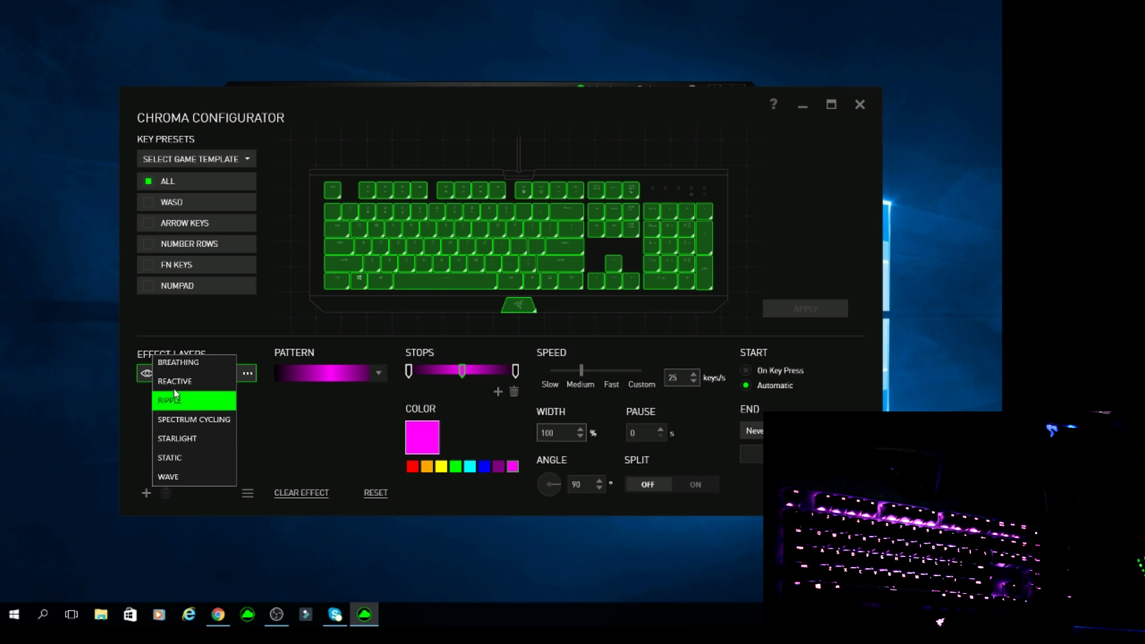
# - Add a Ripple layer above the Wave layer instead of Starlight
pyautogui.click(185, 445)
pyautogui.click(147, 493)
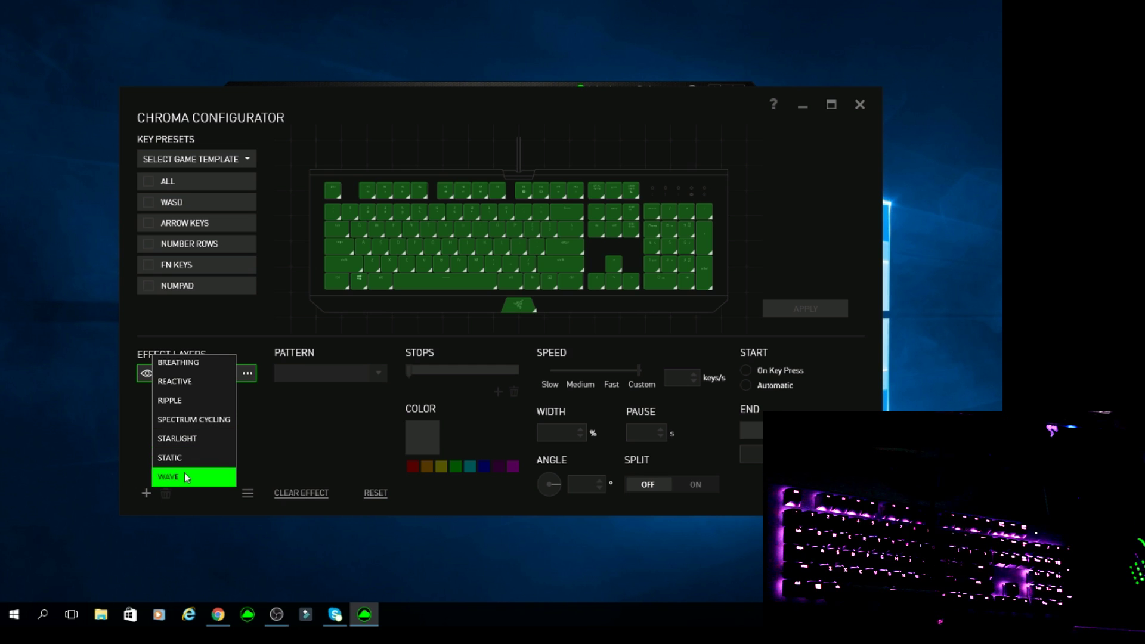
pyautogui.click(190, 404)
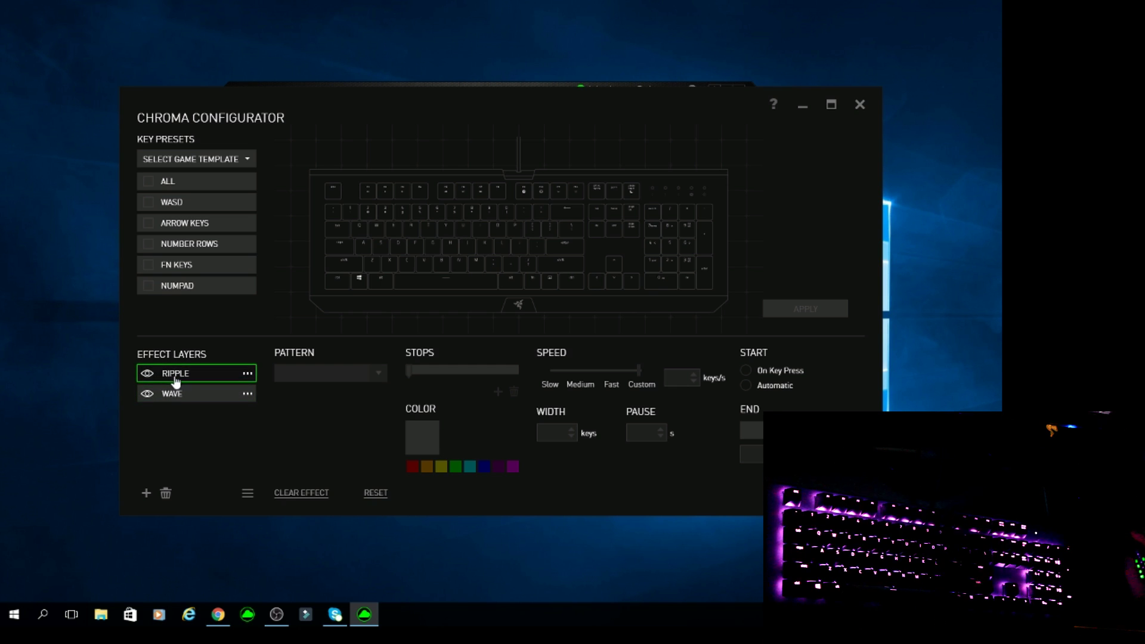
# - Assign the Ripple layer to the function and number key rows
pyautogui.click(182, 380)
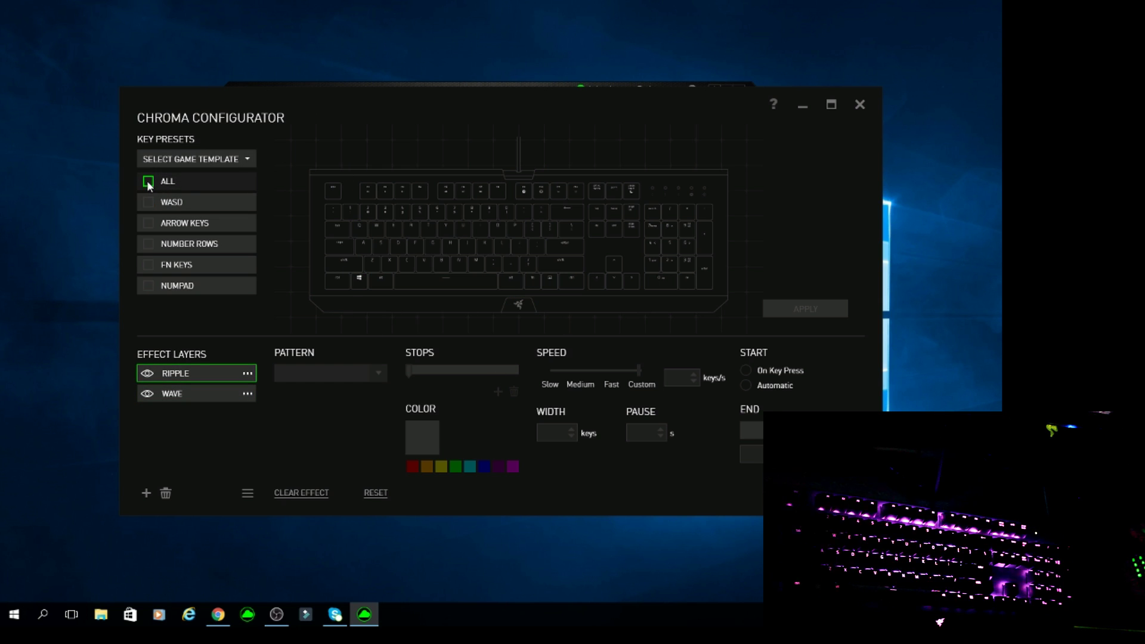
pyautogui.moveTo(328, 183); pyautogui.dragTo(741, 221)
pyautogui.moveTo(739, 220); pyautogui.dragTo(740, 227)
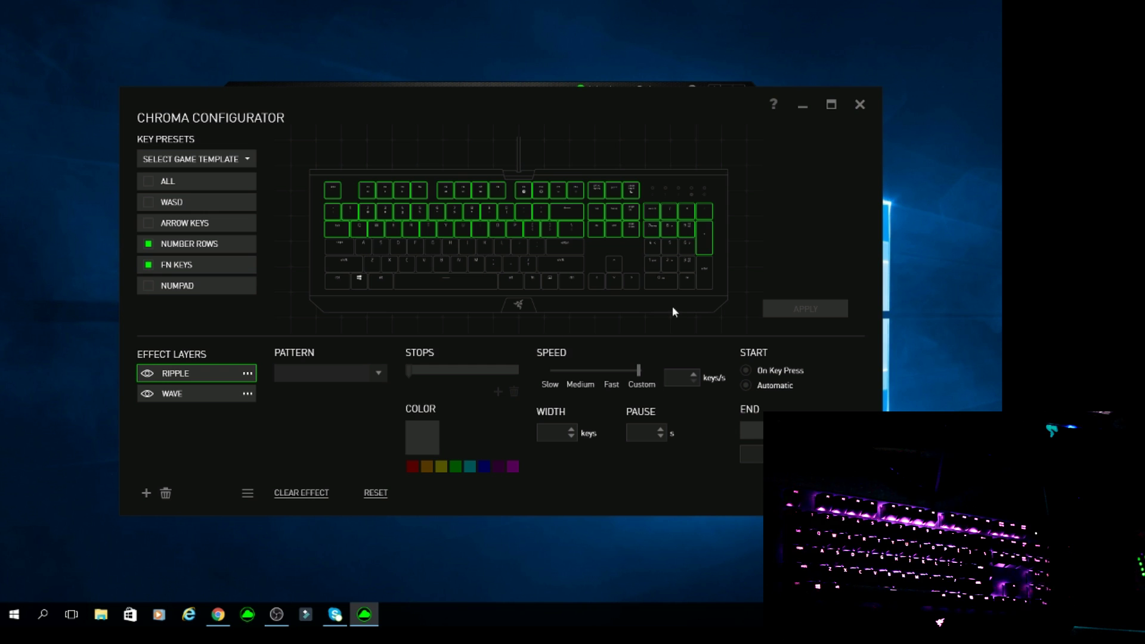
pyautogui.moveTo(316, 162); pyautogui.dragTo(734, 232)
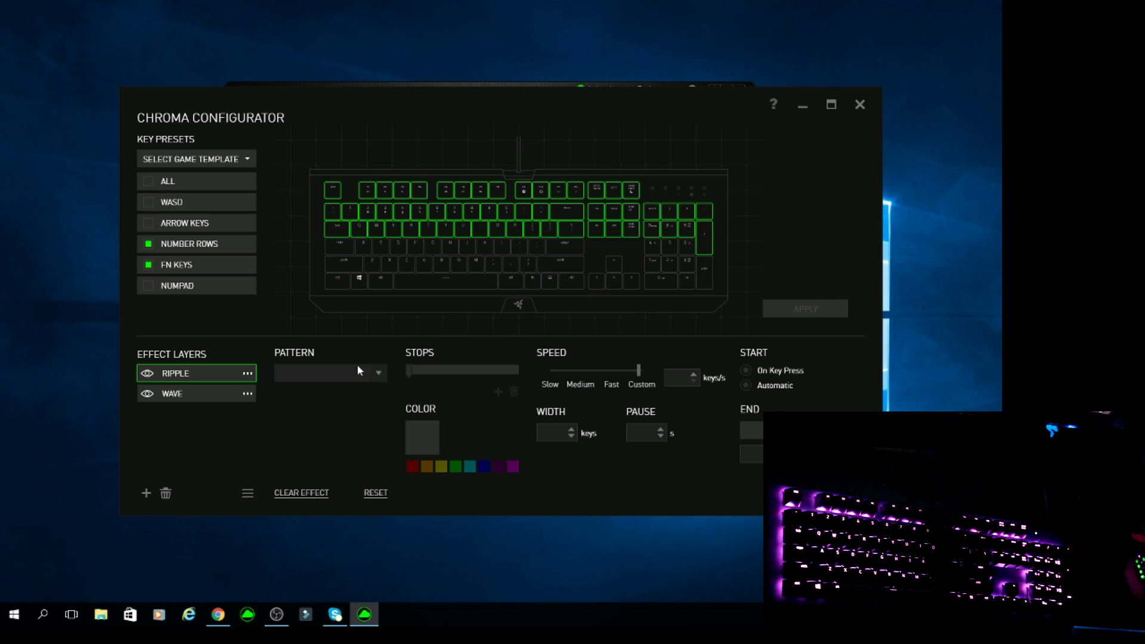
# - Give the Ripple layer a rainbow gradient and apply it to the keyboard
pyautogui.click(380, 373)
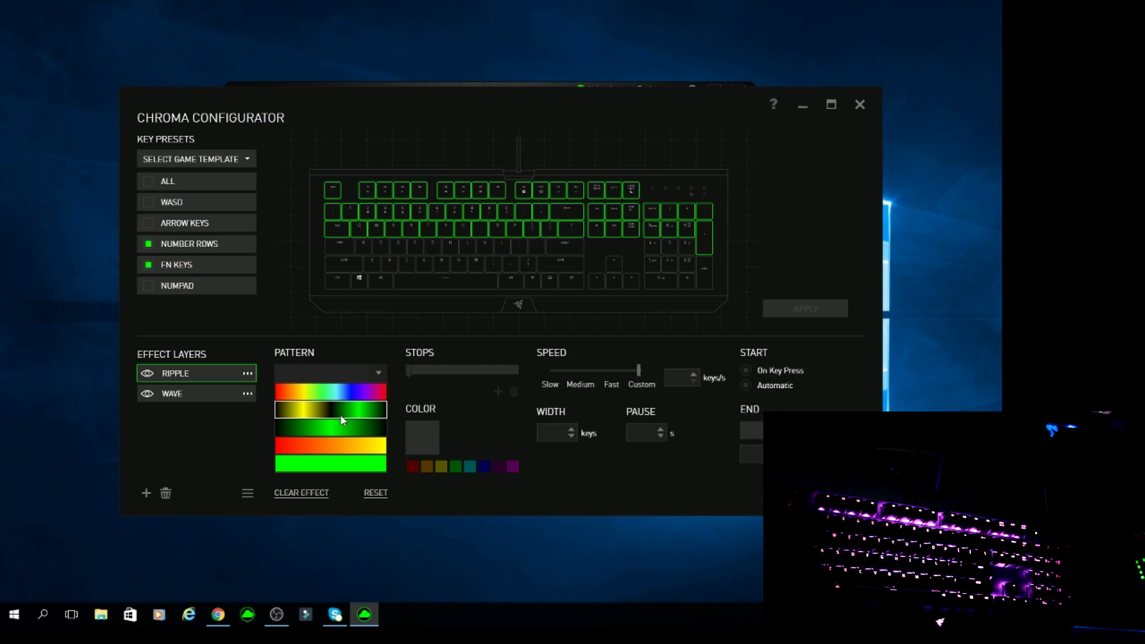
pyautogui.click(334, 394)
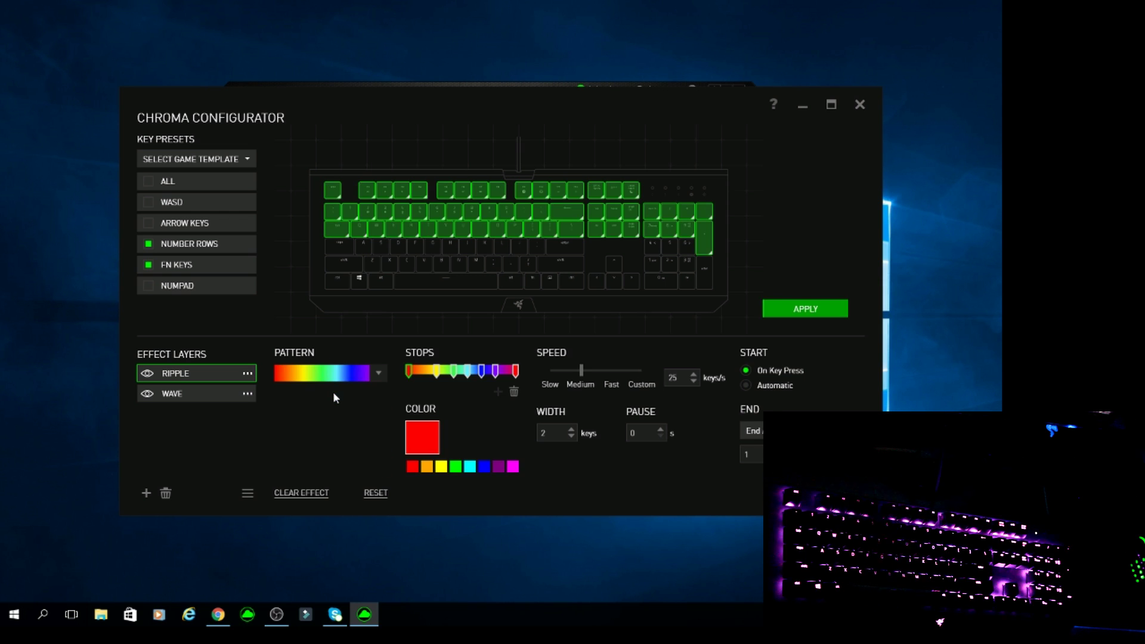
pyautogui.click(798, 307)
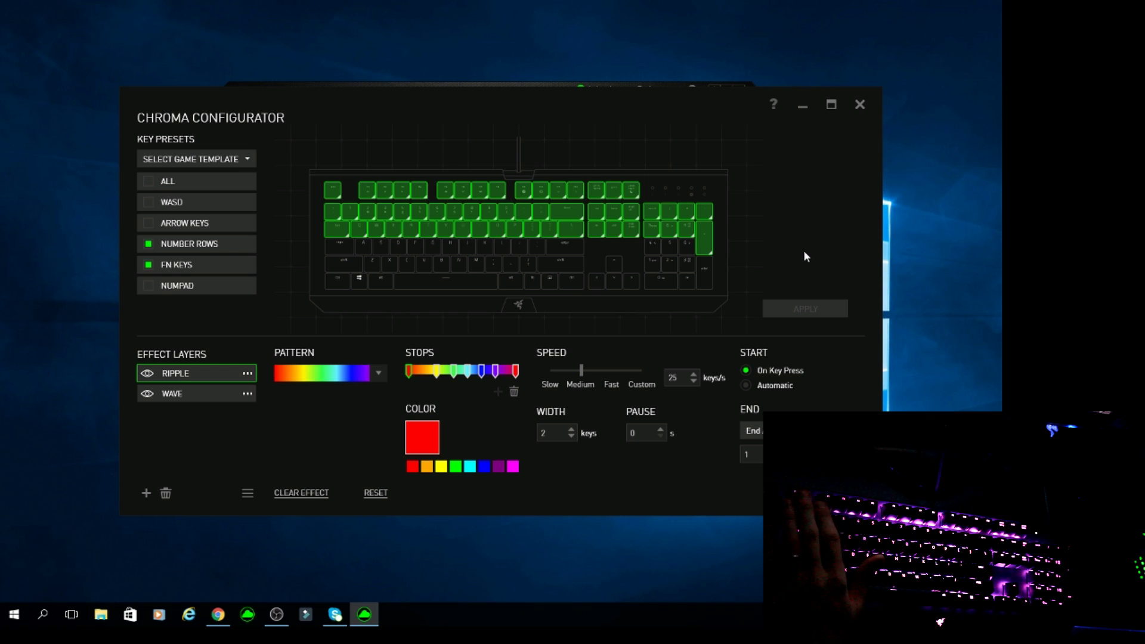
# - Close the Chroma Configurator, leaving the Lighting page on the Custom effect
pyautogui.click(860, 105)
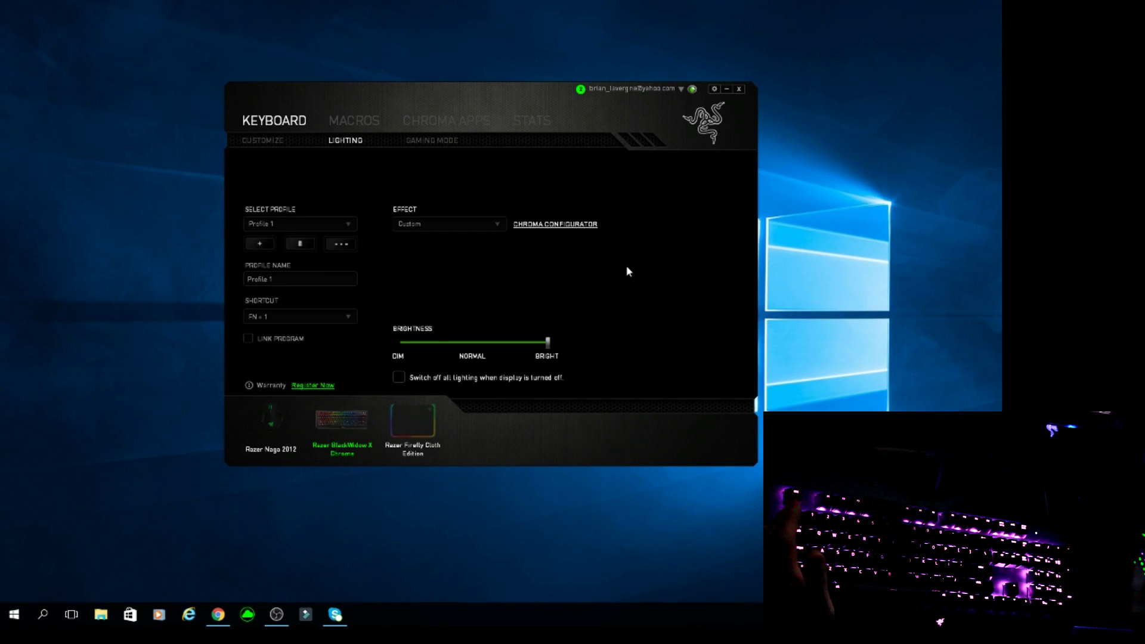